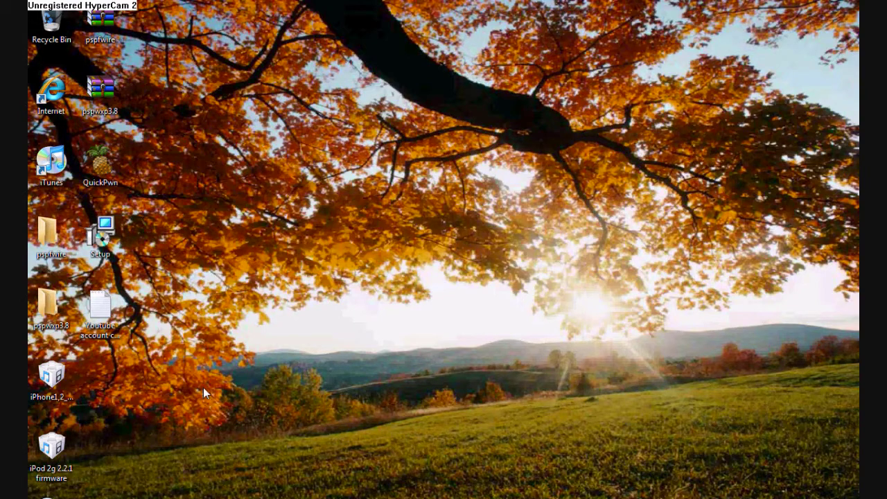
Switch to Internet Explorer and open the saved favorite for the Savefile.com file hosting page.
key(alt+Tab)
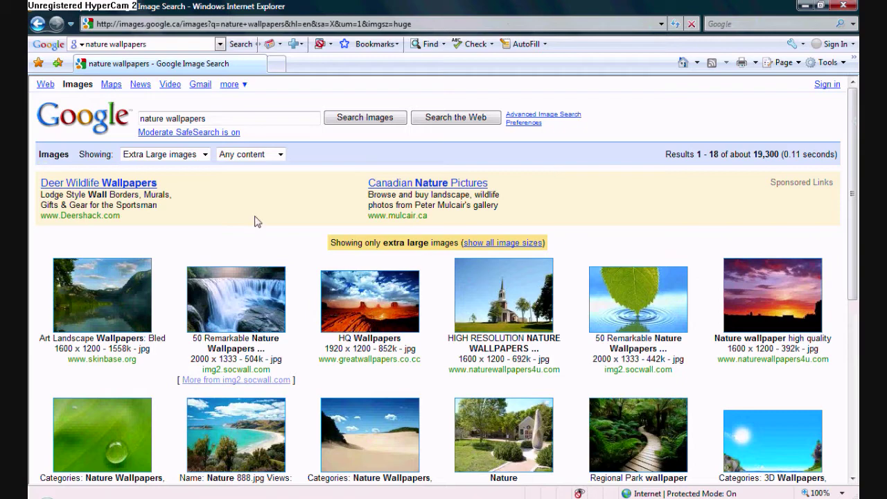
click(38, 63)
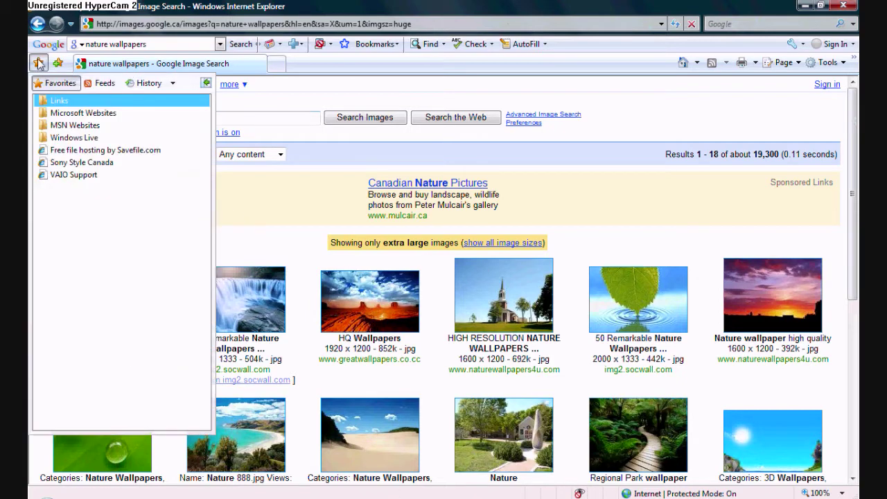
click(117, 155)
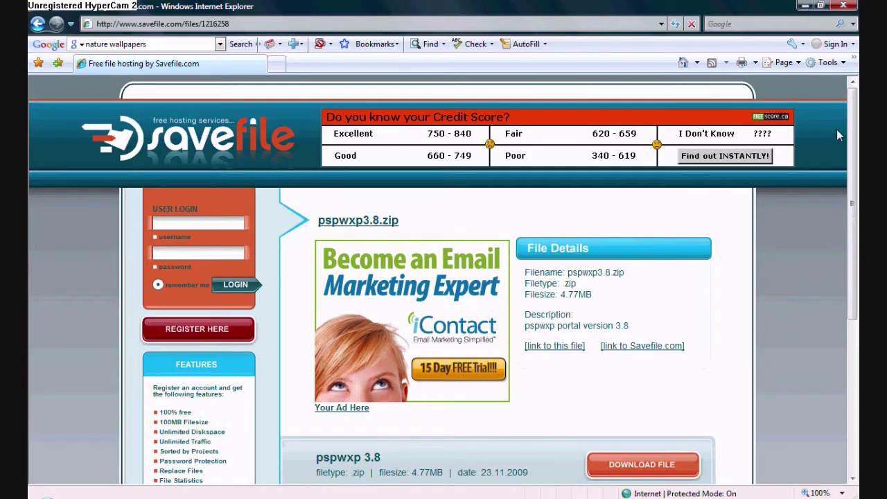
Request the pspwxp 3.8 file download, turn off the Information Bar reminder and allow the blocked download.
drag(853, 142, 853, 228)
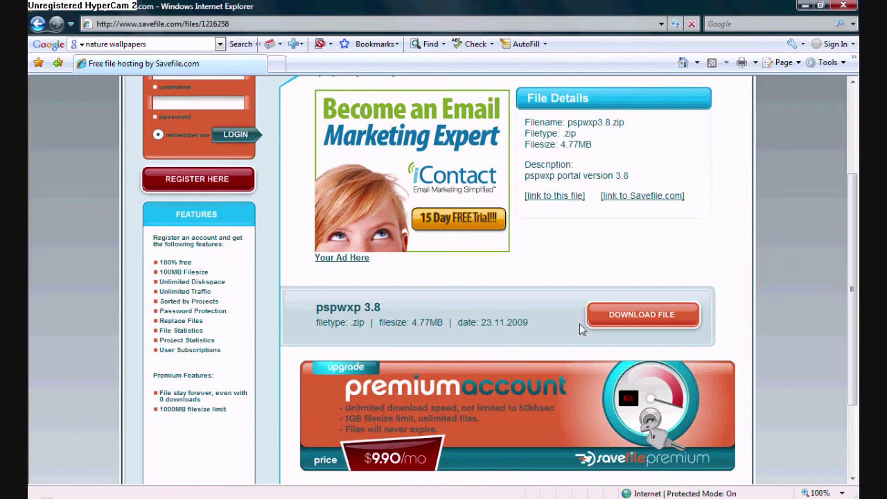
drag(379, 322, 603, 302)
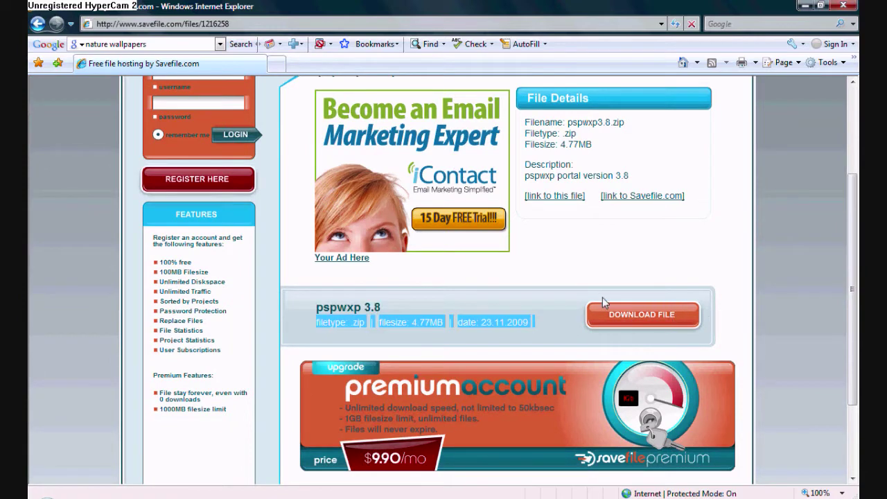
click(610, 291)
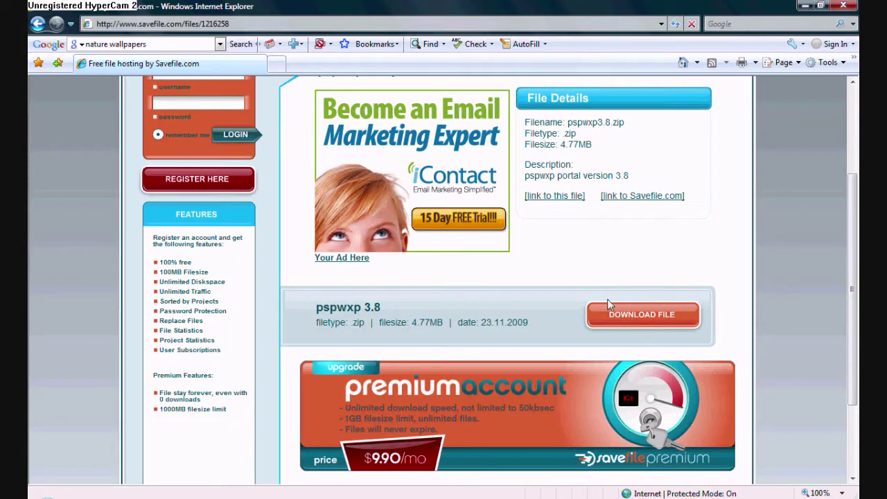
click(622, 316)
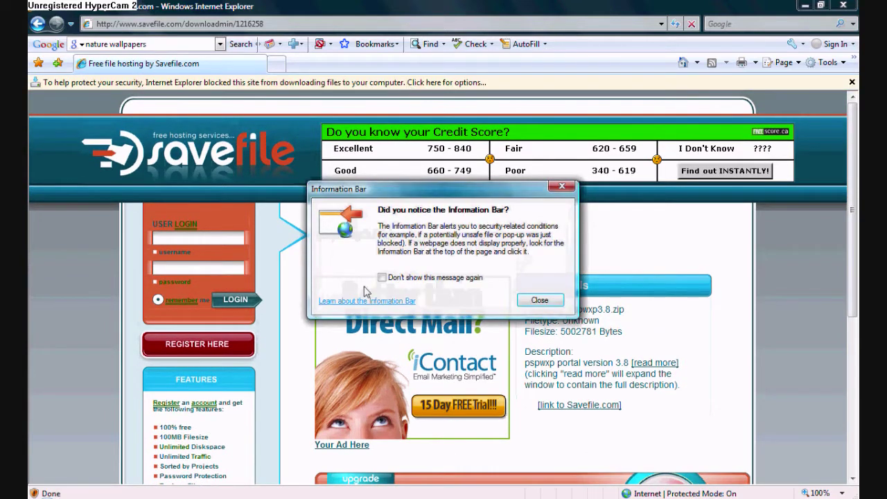
click(382, 278)
click(538, 301)
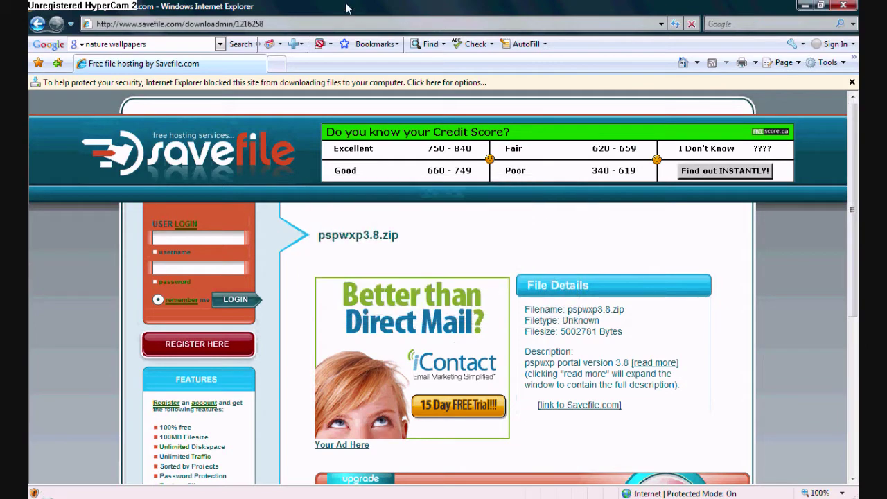
click(362, 82)
click(375, 85)
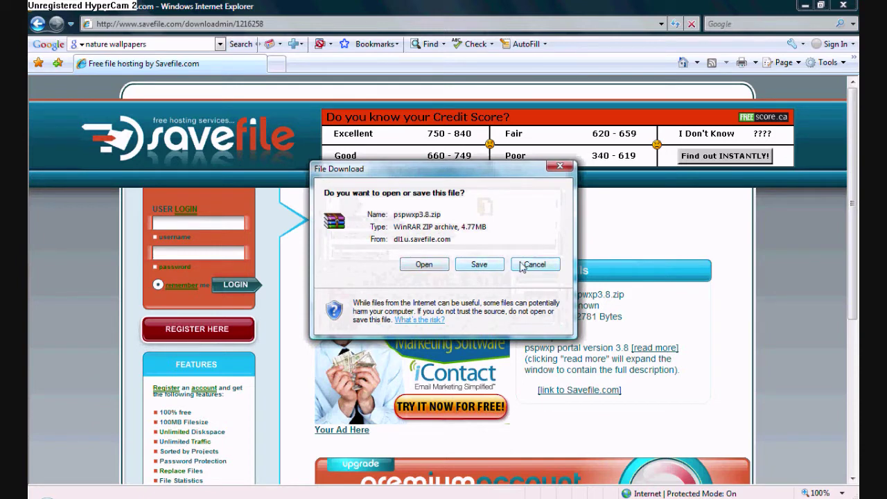
Begin saving pspwxp3.8.zip to the Desktop, cancel the save and minimize the browser.
click(501, 267)
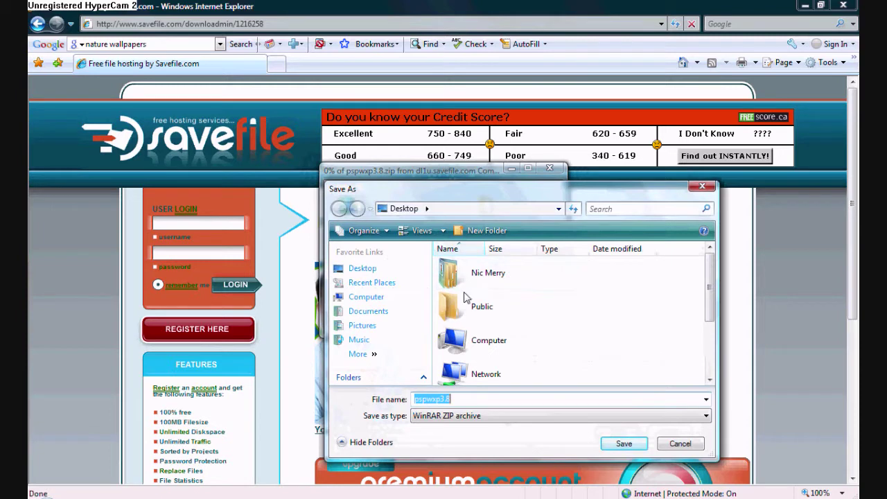
click(382, 269)
click(703, 188)
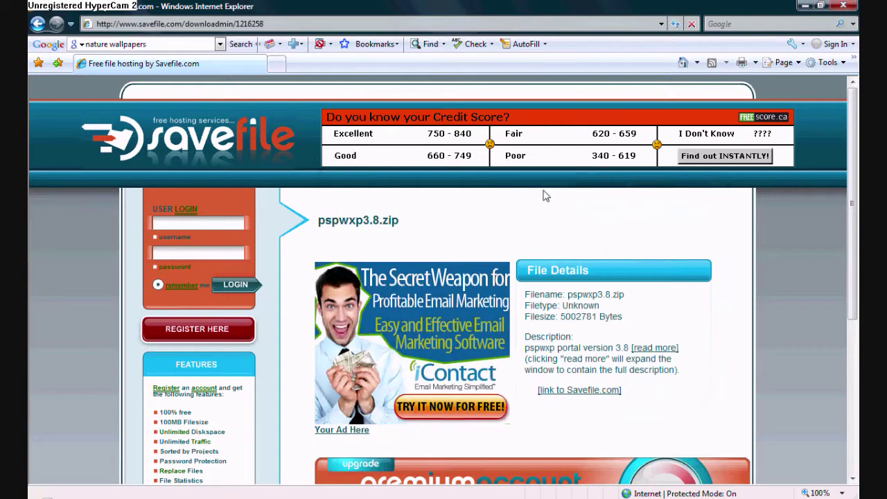
click(808, 5)
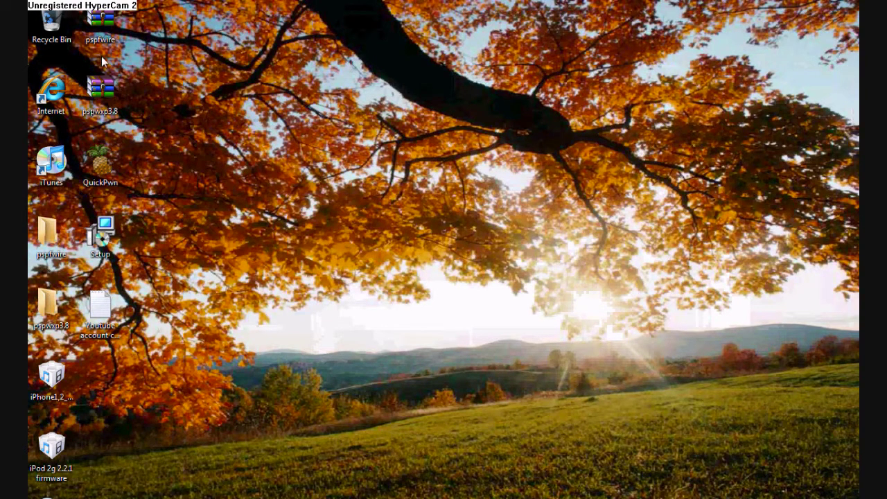
Move the pspwxp3.8 archive to an empty desktop area and extract it to the default pspwxp3.8 folder, replacing all existing files.
drag(105, 84, 540, 221)
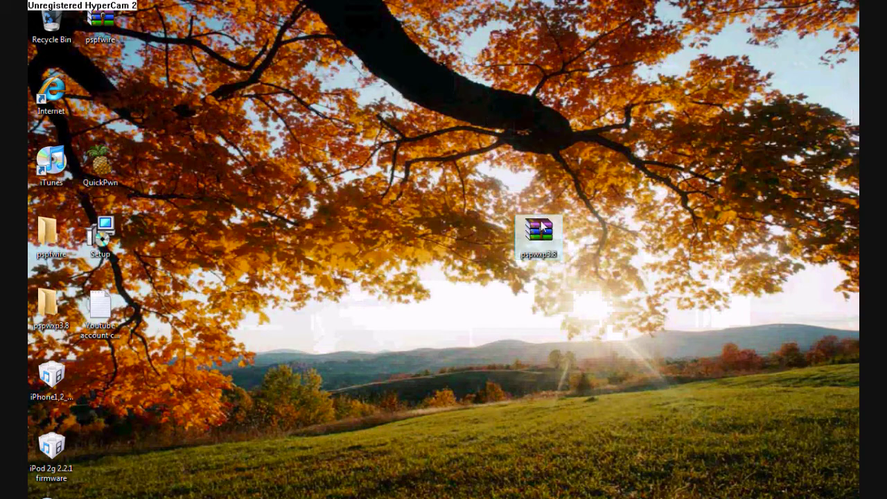
mouse_move(483, 268)
mouse_down()
mouse_move(584, 159)
mouse_move(533, 119)
mouse_move(558, 237)
mouse_move(488, 283)
mouse_up()
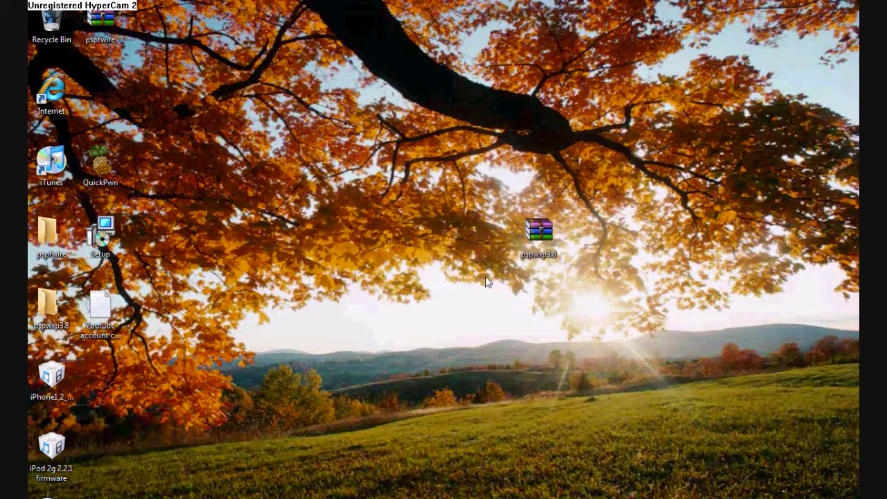
right_click(531, 235)
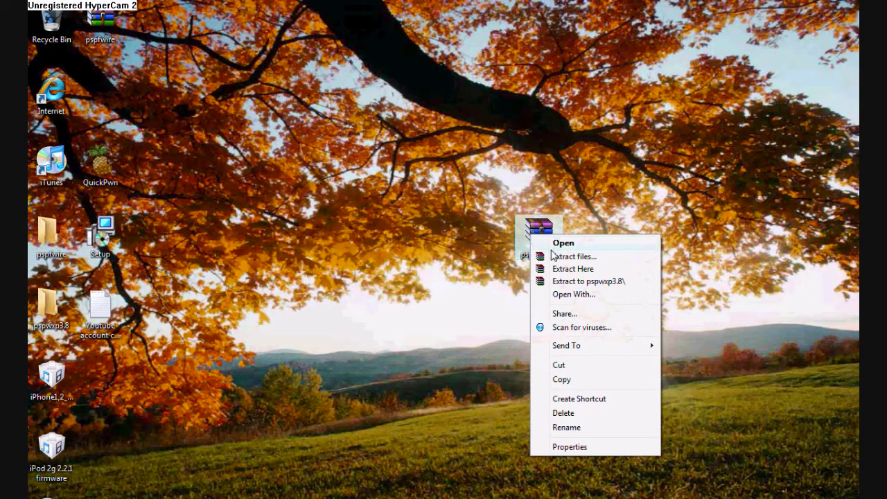
click(557, 258)
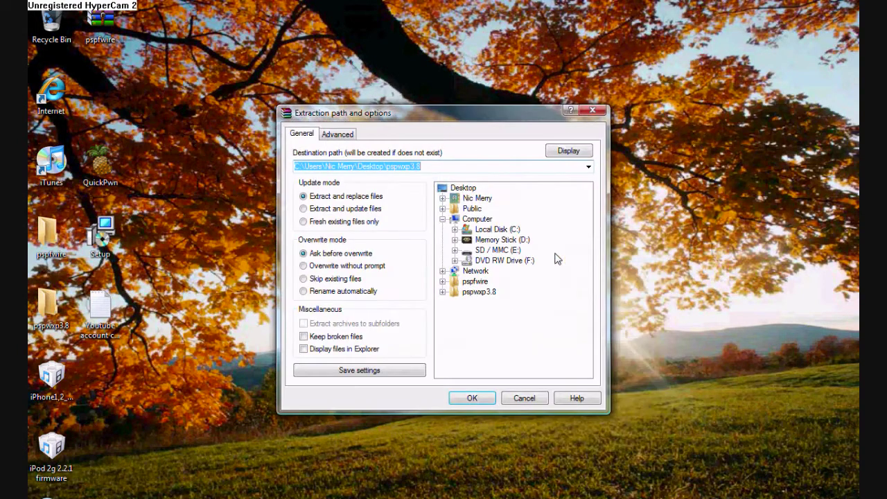
key(Return)
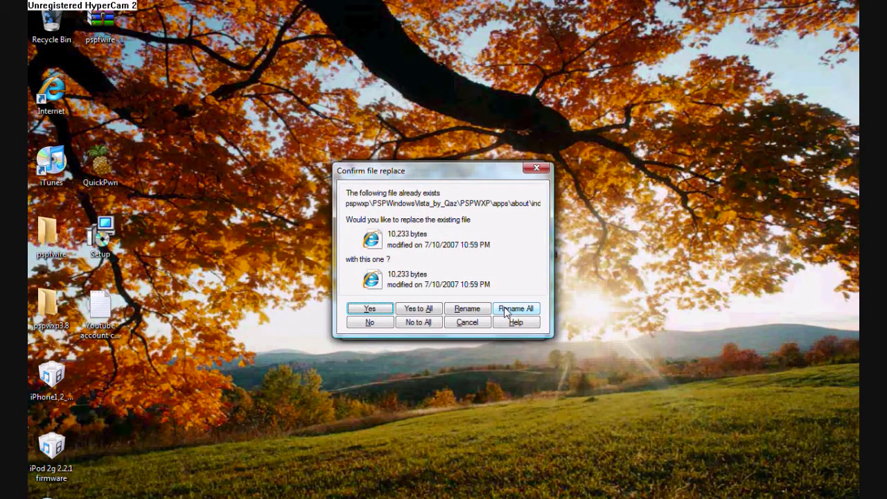
key(Return)
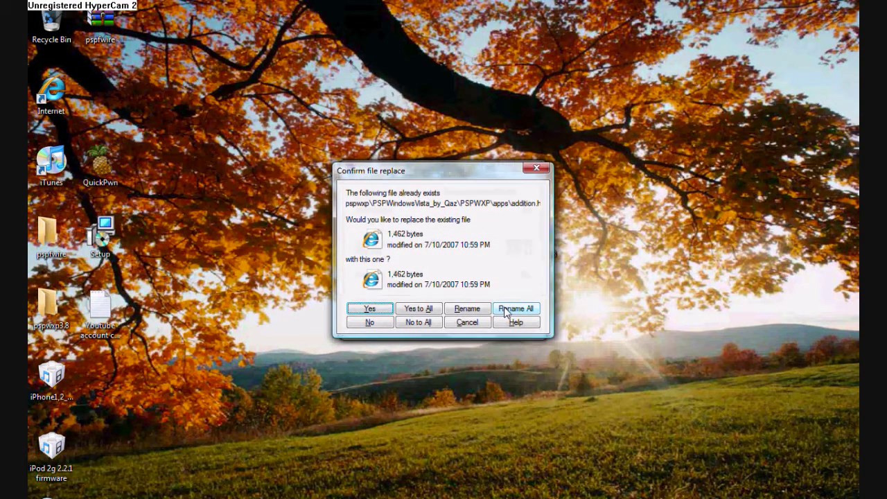
key(Return)
key(Return)
key(Return)
key(Return)
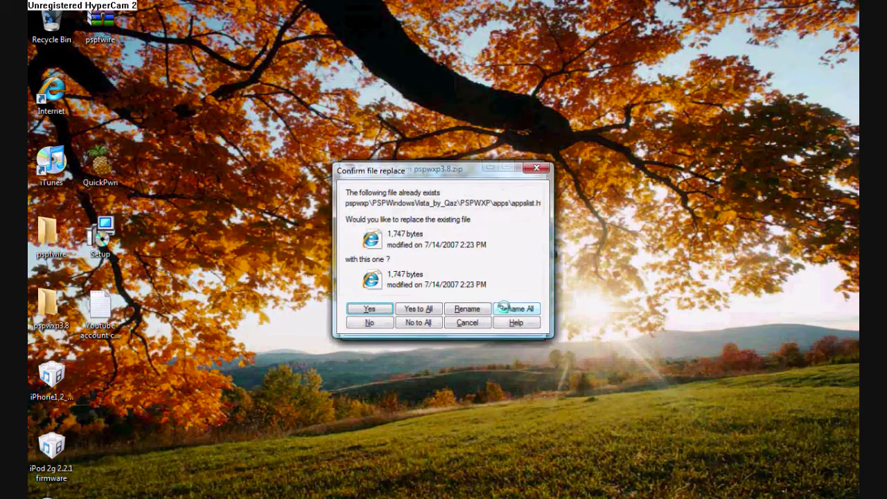
click(437, 309)
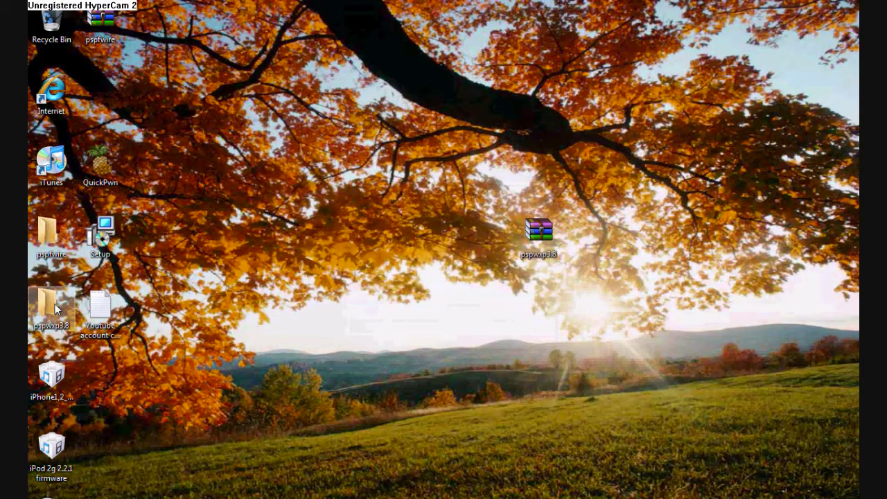
Place the extracted pspwxp3.8 folder above its archive on the desktop and check the folder's contents.
drag(55, 304, 532, 127)
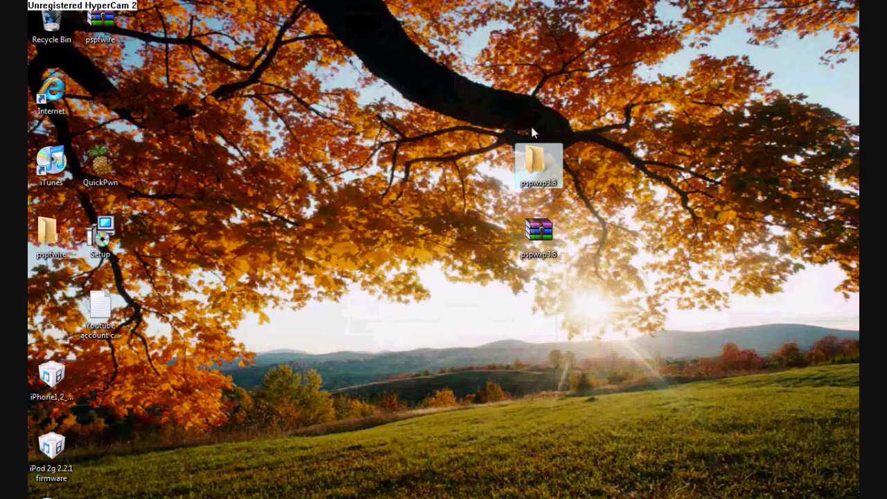
double_click(551, 178)
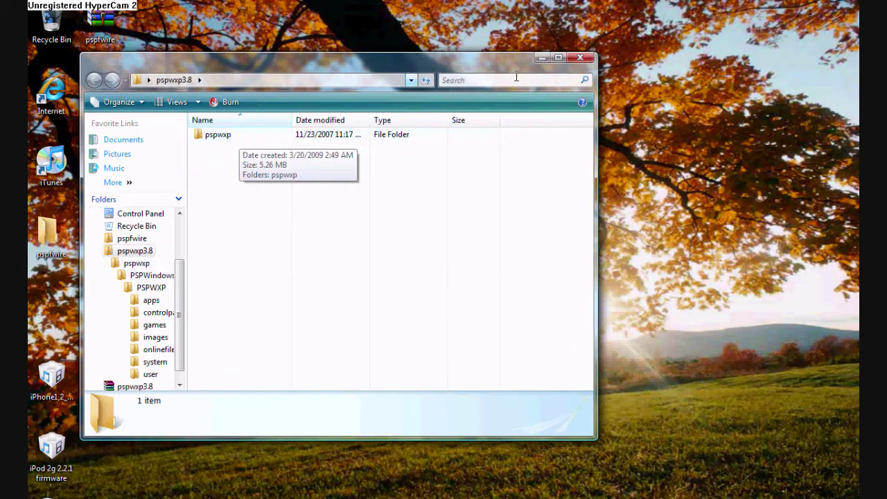
click(580, 58)
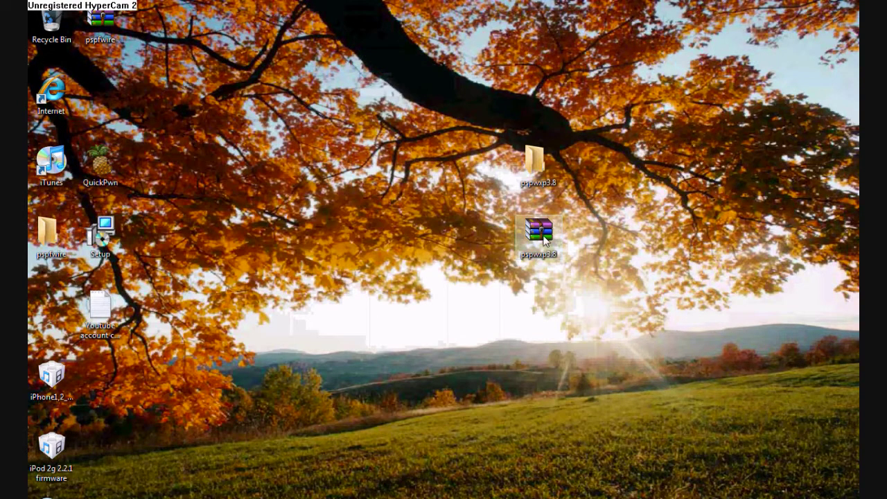
Browse from the pspwxp3.8 folder into PSPWindowsVista_by_Qaz and view the READ THIS text document.
double_click(538, 166)
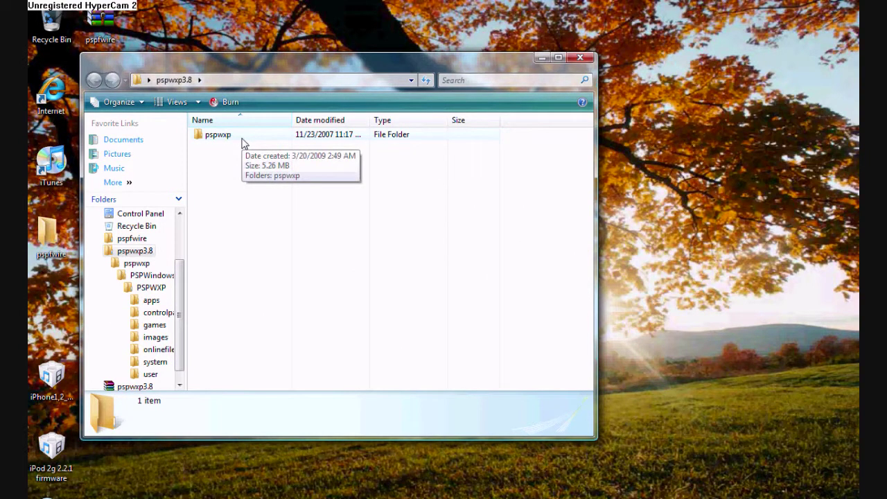
double_click(218, 135)
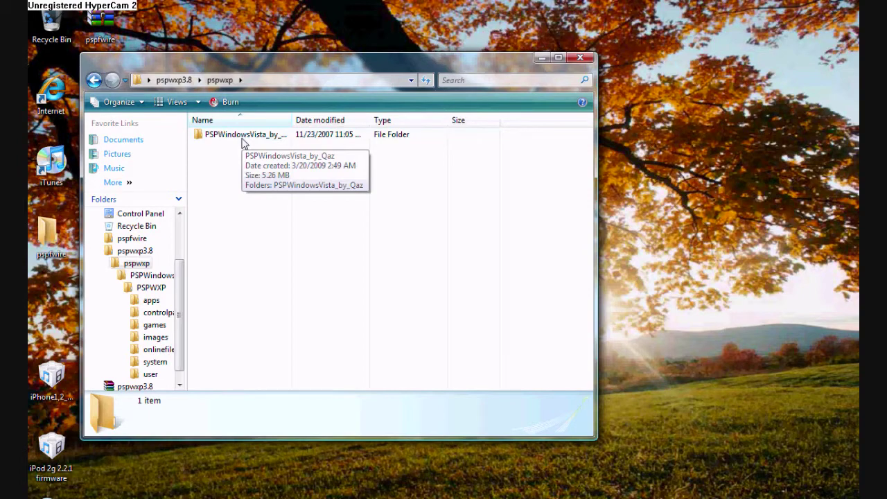
double_click(244, 134)
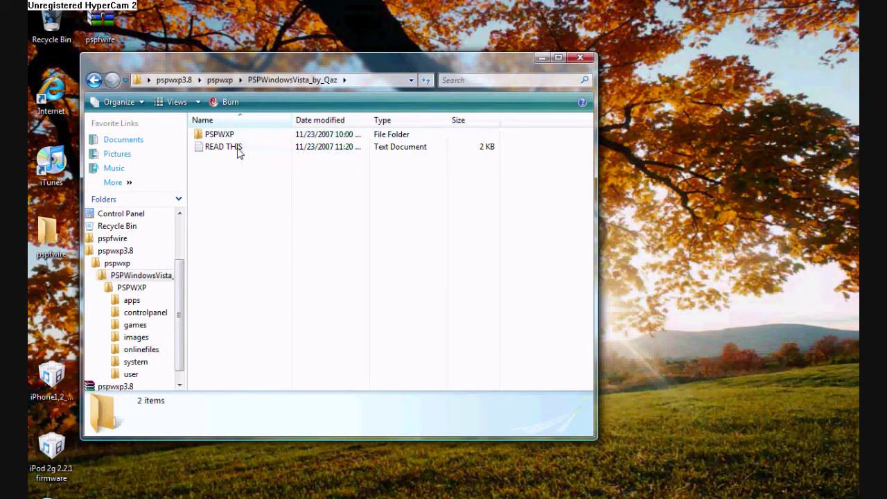
double_click(237, 149)
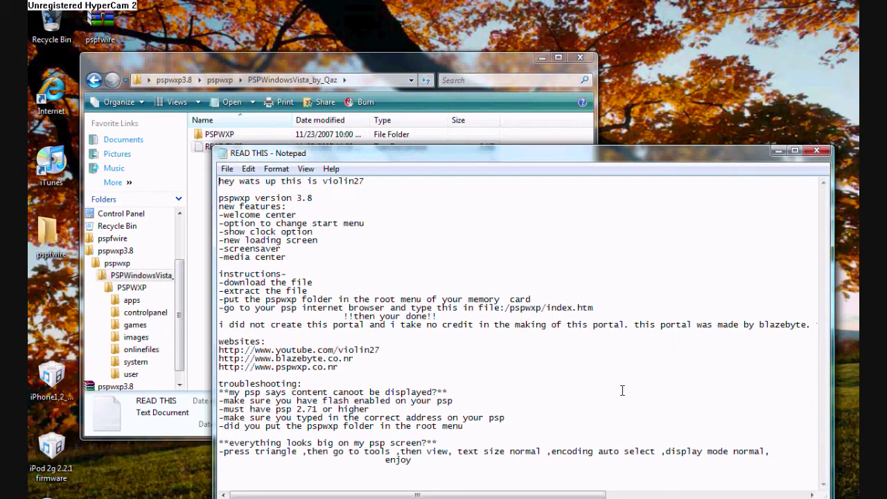
click(817, 151)
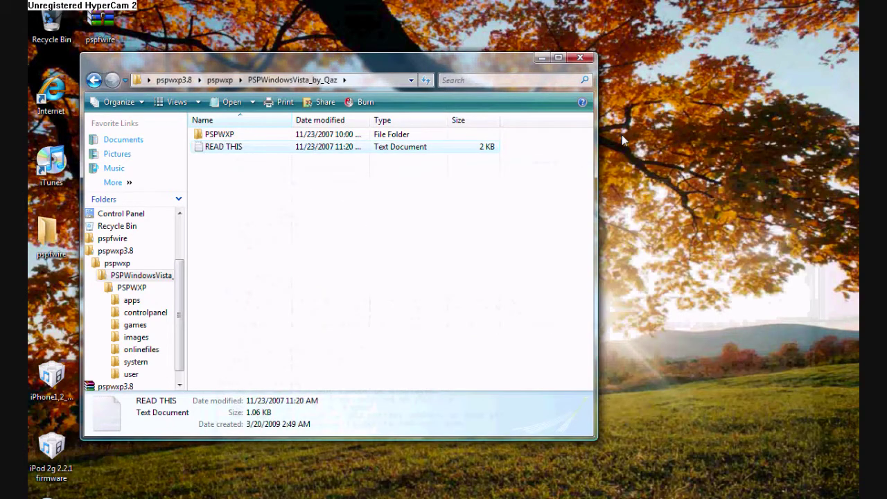
Copy the PSPWXP folder from PSPWindowsVista_by_Qaz and close the folder window.
click(321, 136)
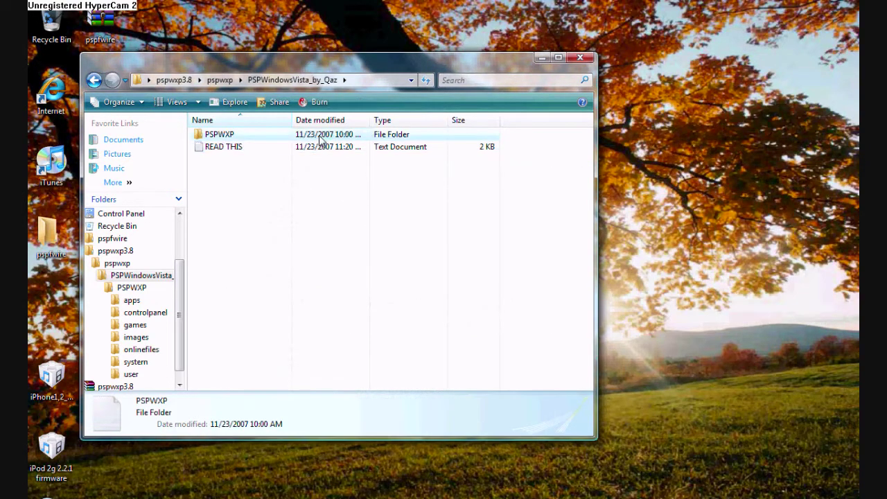
right_click(319, 137)
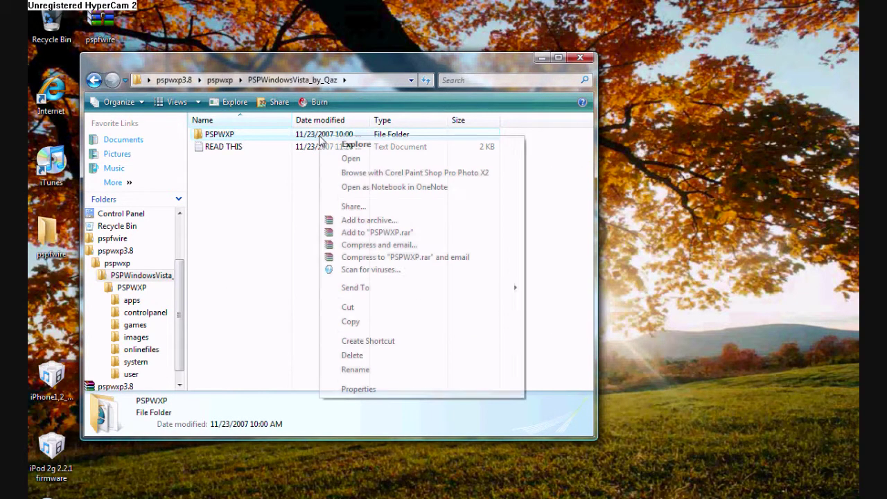
click(369, 322)
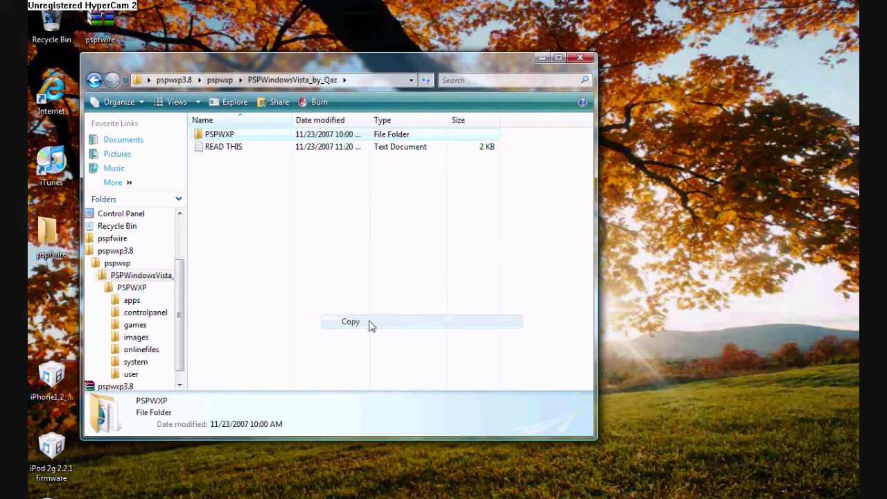
click(580, 59)
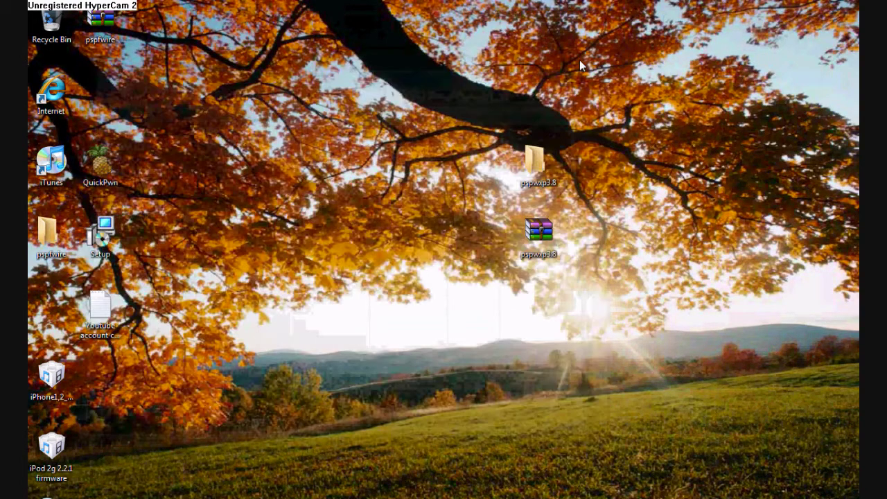
Move the pspwxp3.8 archive and the pspwxp3.8 folder back to their original places among the desktop icons.
drag(541, 238, 102, 99)
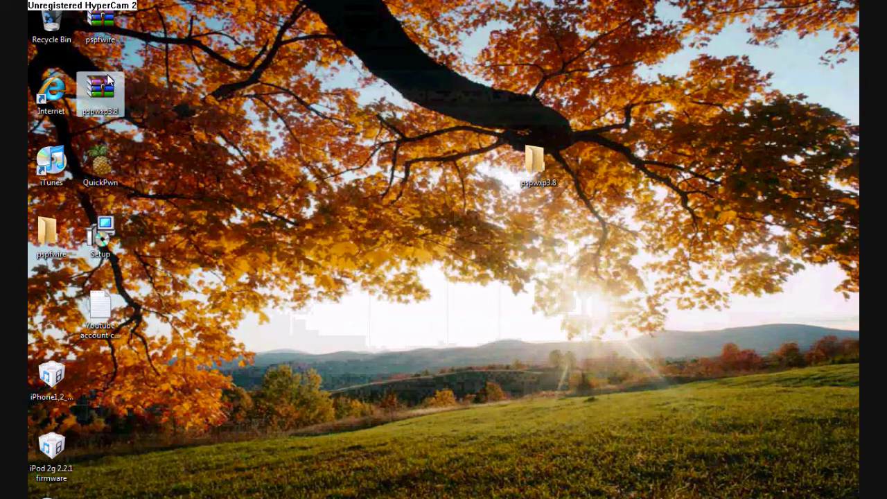
drag(534, 166, 45, 314)
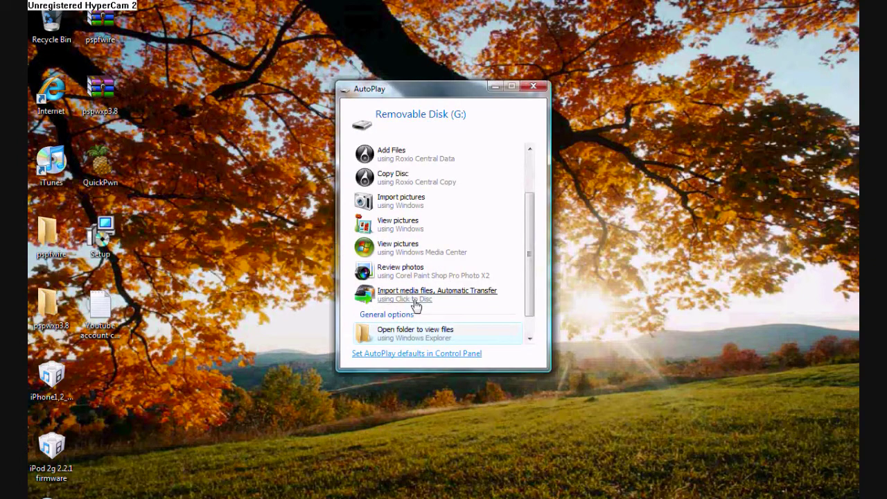
Open the root folder of Removable Disk (G:) to view its files.
click(418, 333)
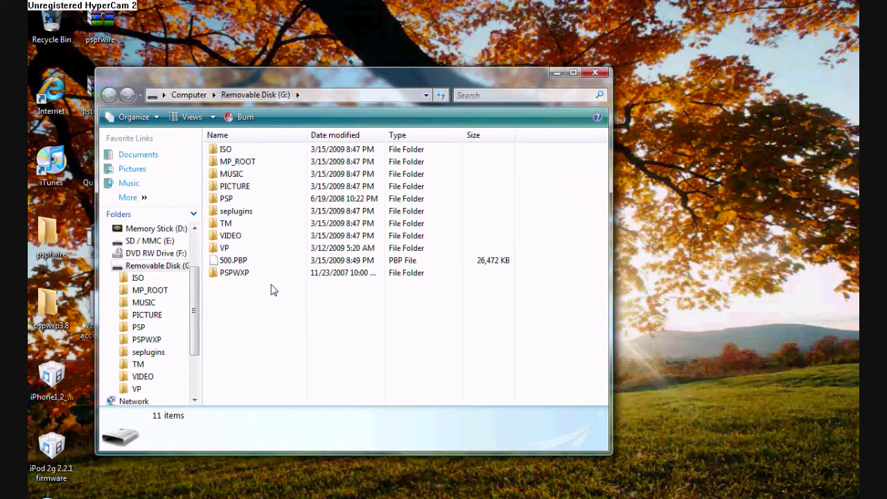
Permanently delete the existing PSPWXP folder from the root of Removable Disk (G:).
right_click(237, 277)
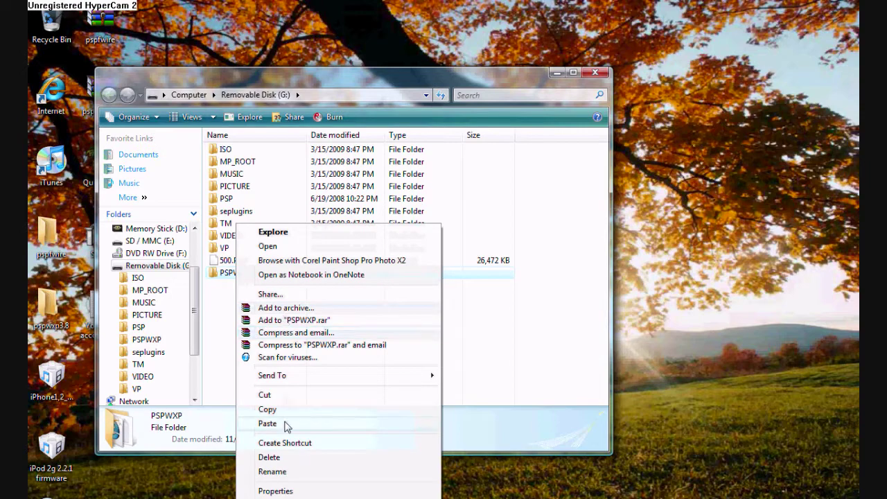
click(297, 458)
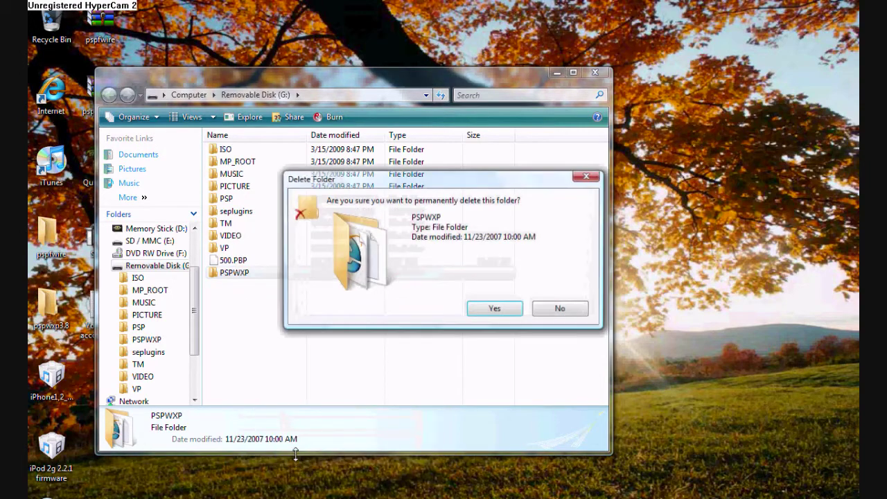
key(Return)
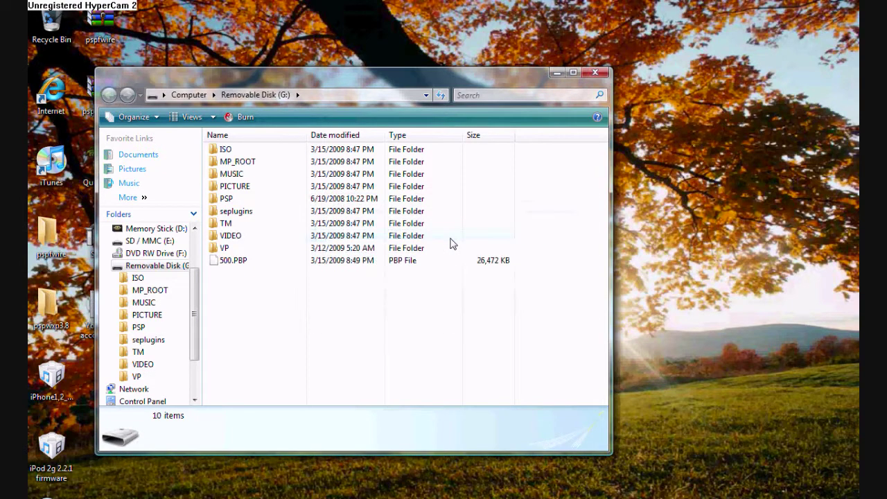
Maximize the Removable Disk (G:) window, view the contents of the PSP folder and return to the root.
click(575, 72)
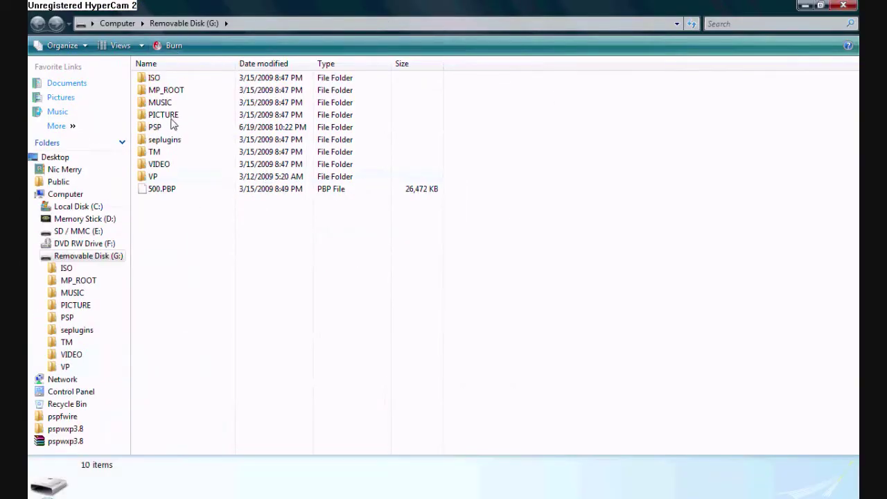
double_click(155, 128)
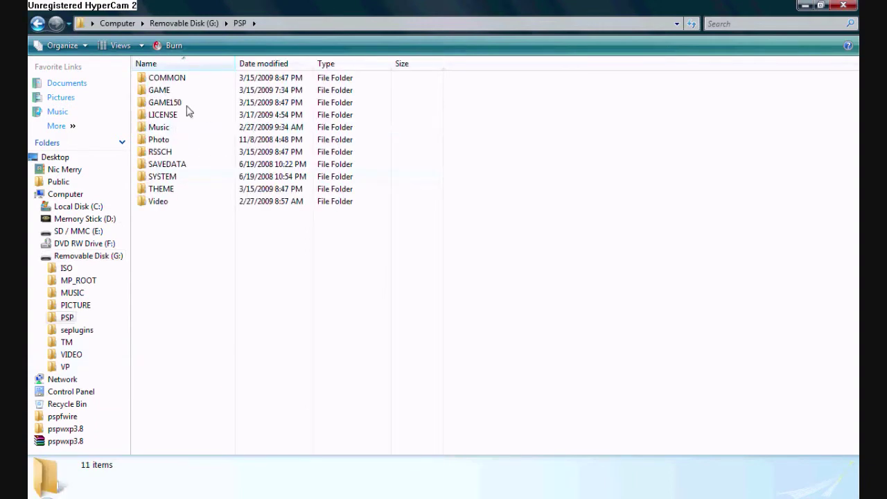
click(37, 24)
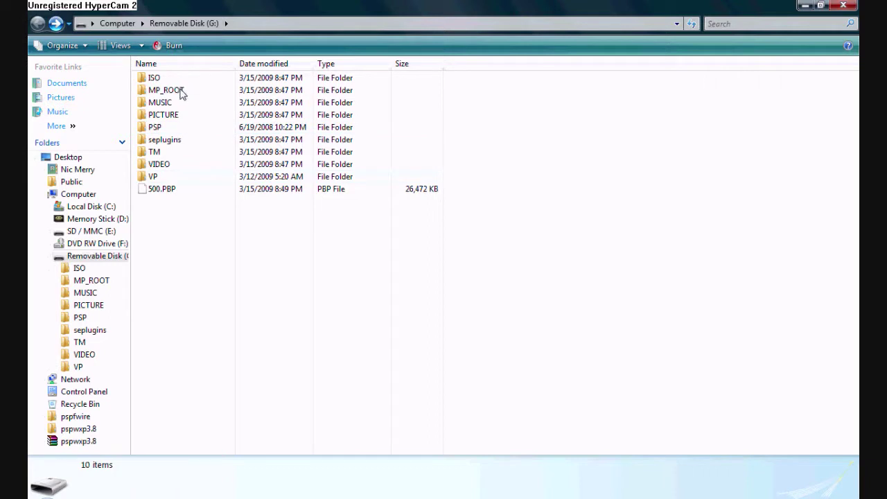
Paste the copied PSPWXP folder into the root of Removable Disk (G:) and close the drive window once copying finishes.
mouse_move(192, 208)
mouse_down()
mouse_move(186, 79)
mouse_move(192, 222)
mouse_up()
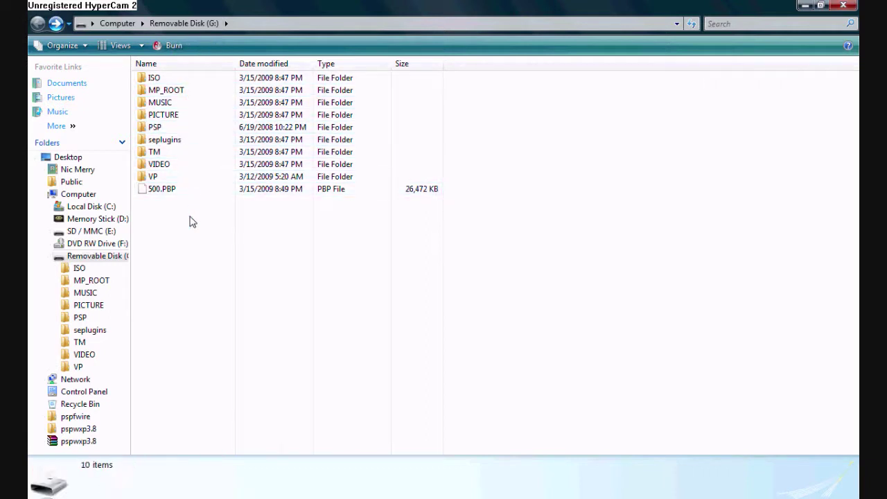
right_click(192, 220)
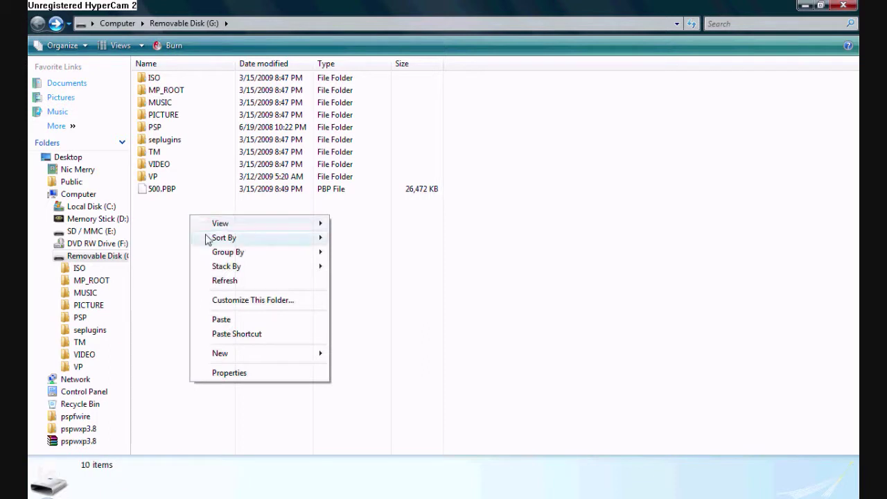
click(223, 320)
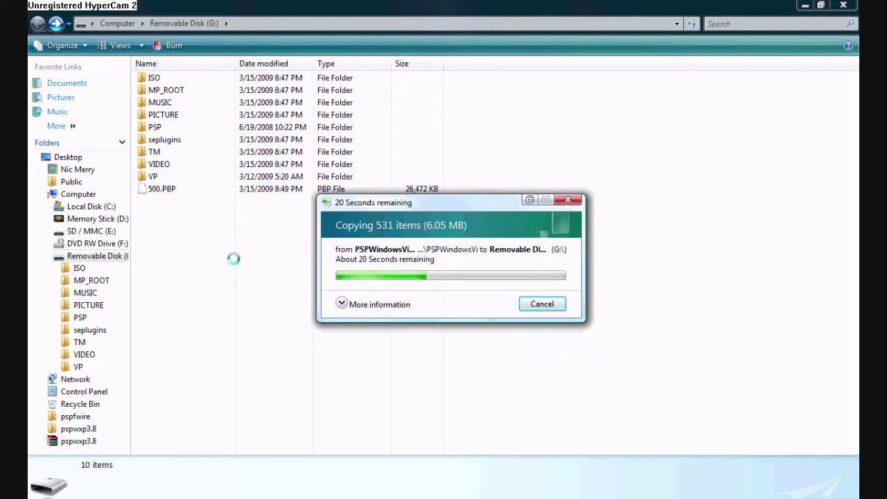
click(534, 200)
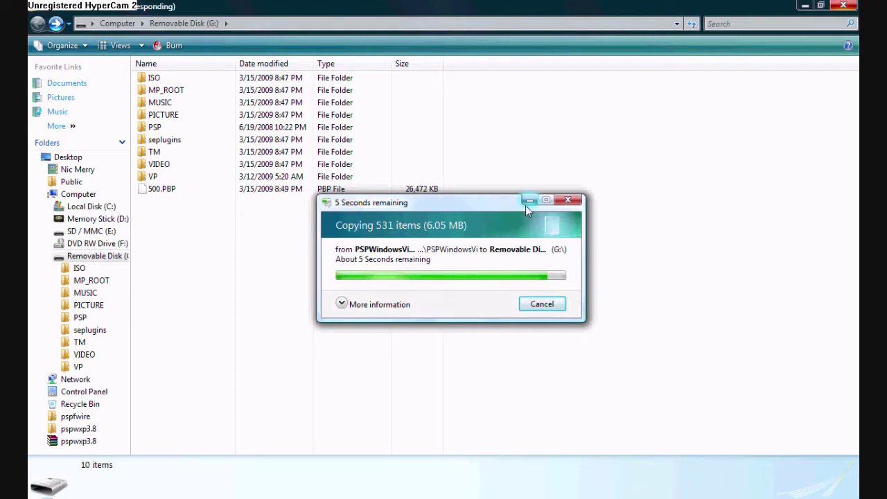
click(569, 201)
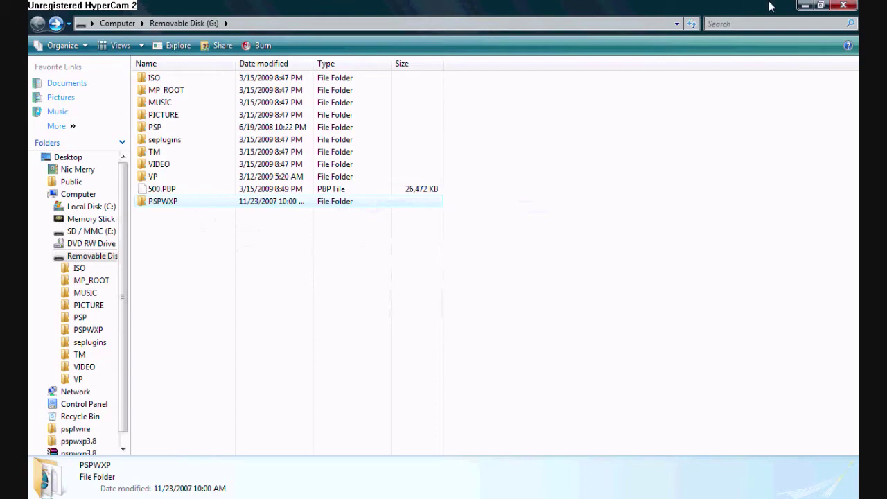
click(841, 7)
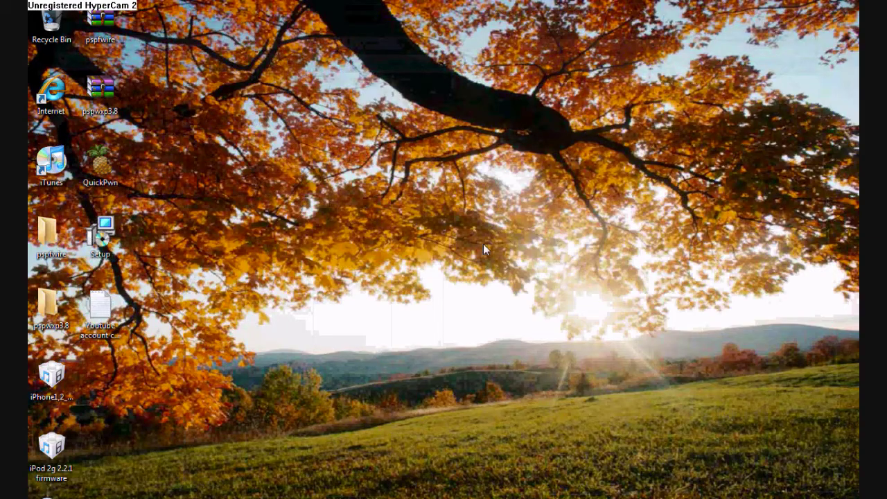